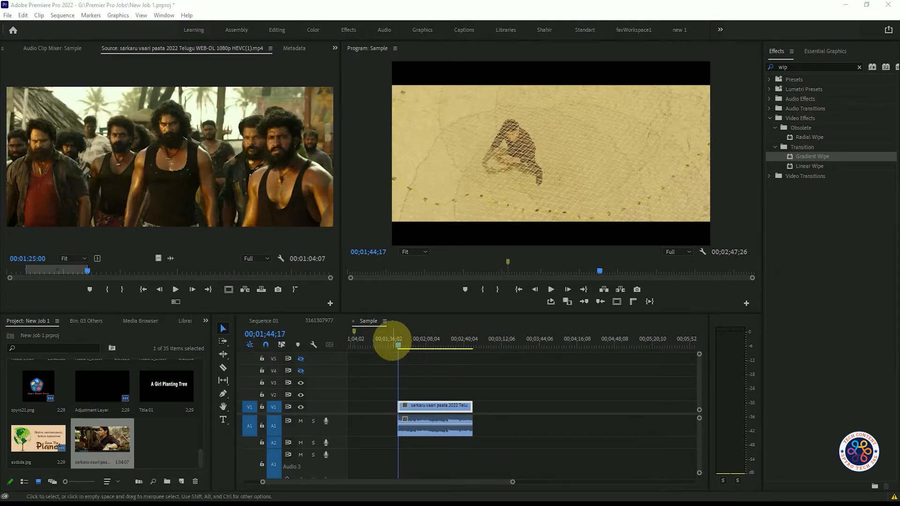
- Mute audio track A1 and scrub through the video clip on V1 in the Sample sequence
left_click(418, 342)
left_click_drag(417, 342, 446, 342)
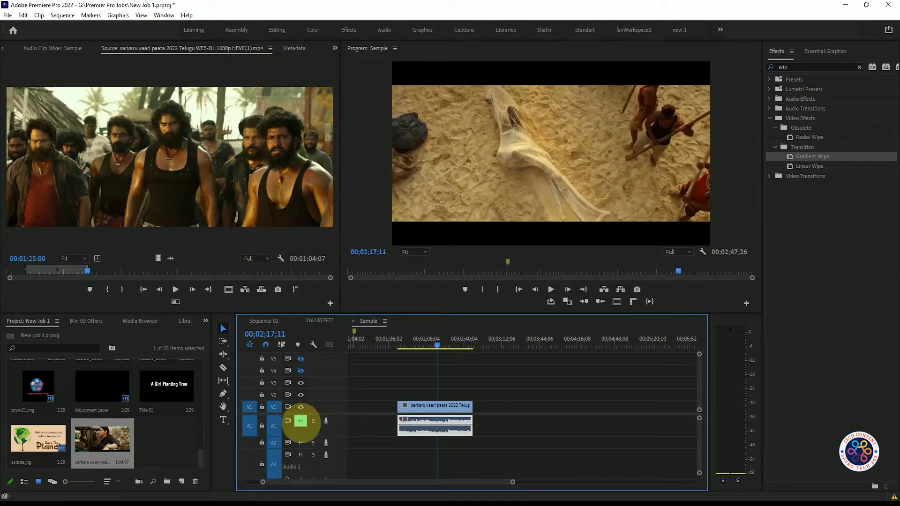
left_click(436, 406)
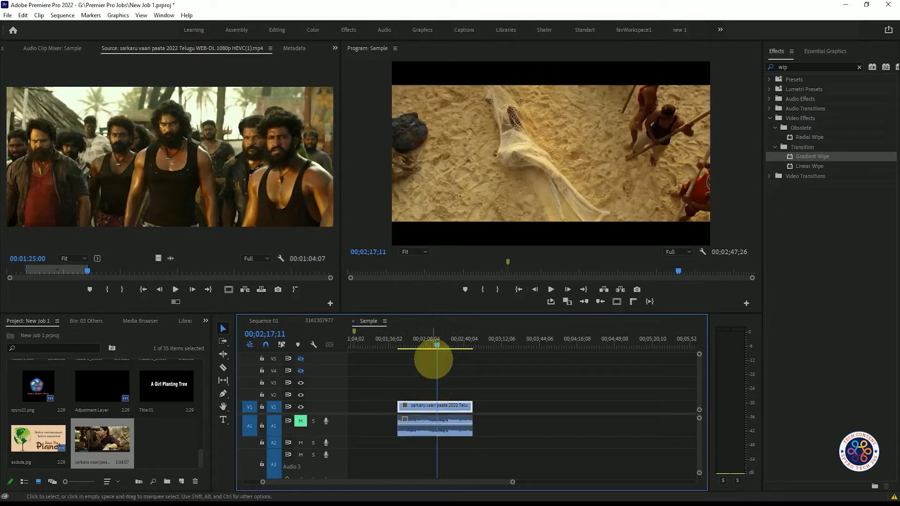
mouse_move(436, 342)
left_mouse_down()
mouse_move(412, 345)
mouse_move(453, 346)
left_mouse_up()
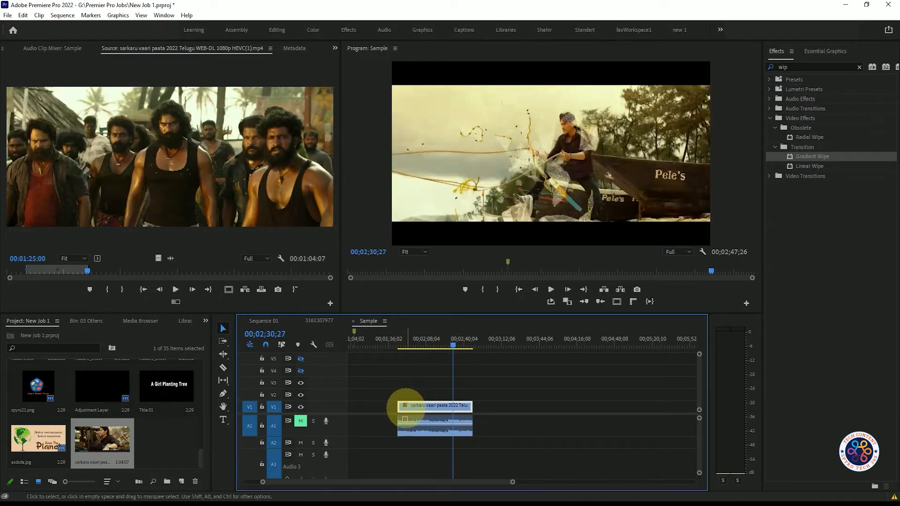
- Open the speed and duration settings of the V1 clip and review the time interpolation options, keeping Frame Sampling
key("ctrl")
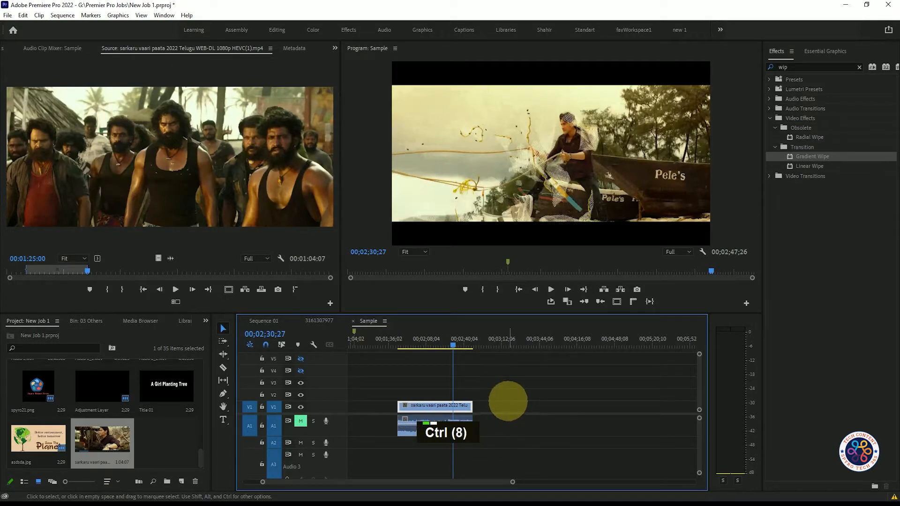
key("ctrl+r")
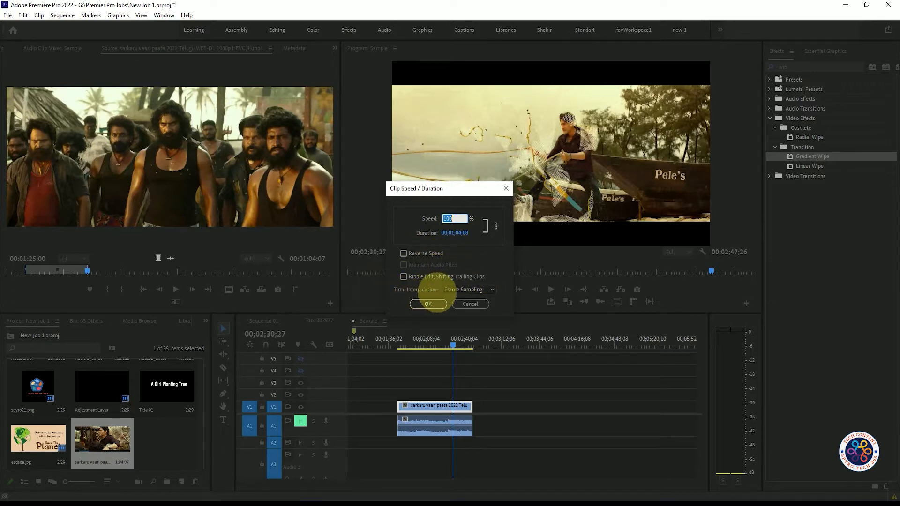
left_click(490, 290)
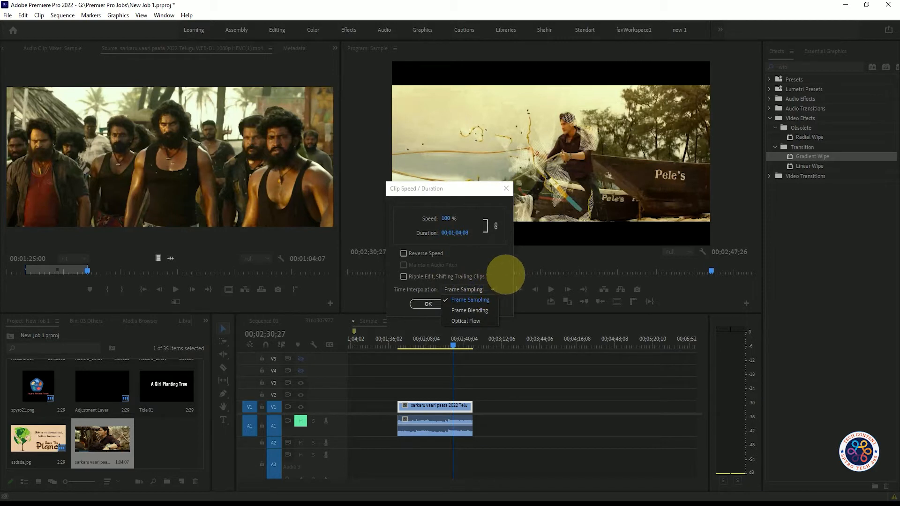
left_click(505, 274)
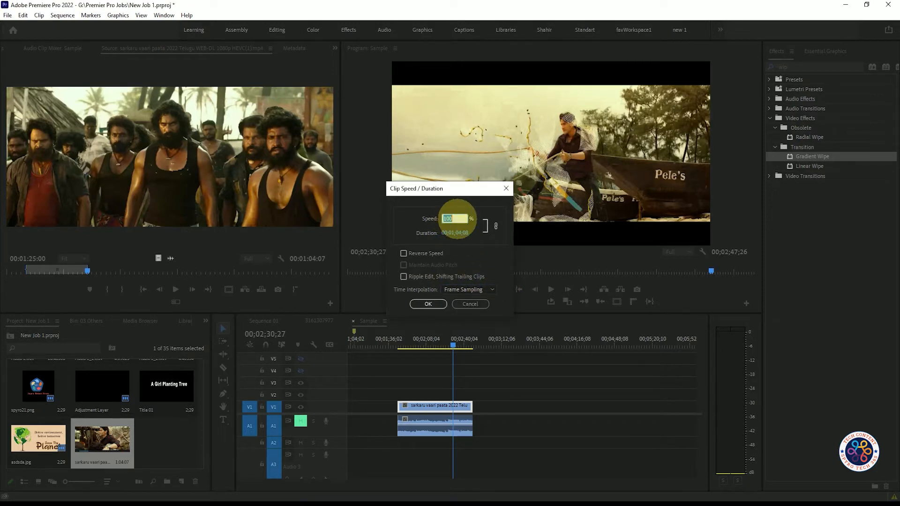
- Compare speeds of 50% and 100% for the V1 clip and apply 50%
type("50")
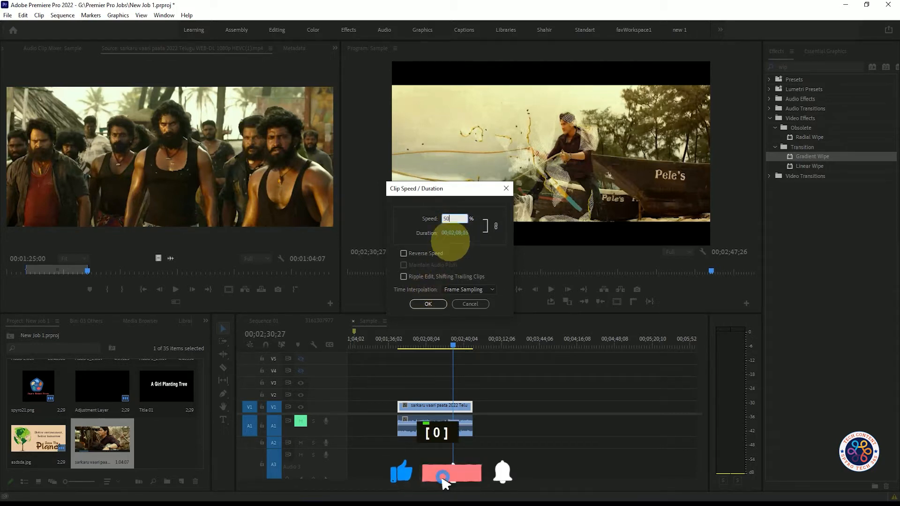
left_click(464, 234)
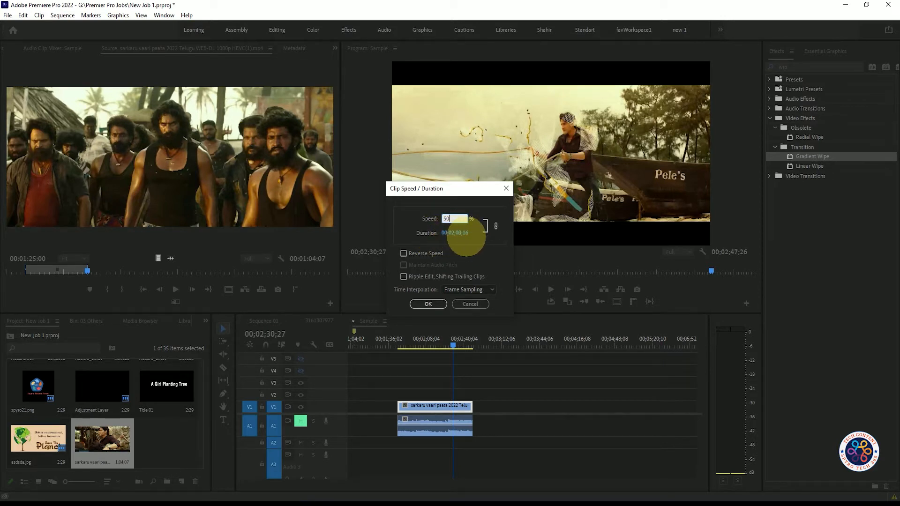
key("BackSpace")
key("BackSpace")
type("100")
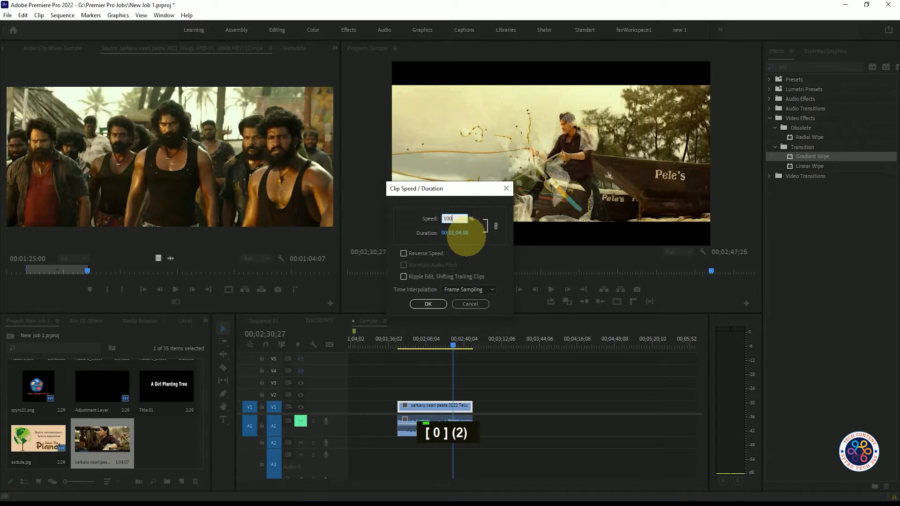
key("BackSpace")
key("BackSpace")
key("BackSpace")
type("50")
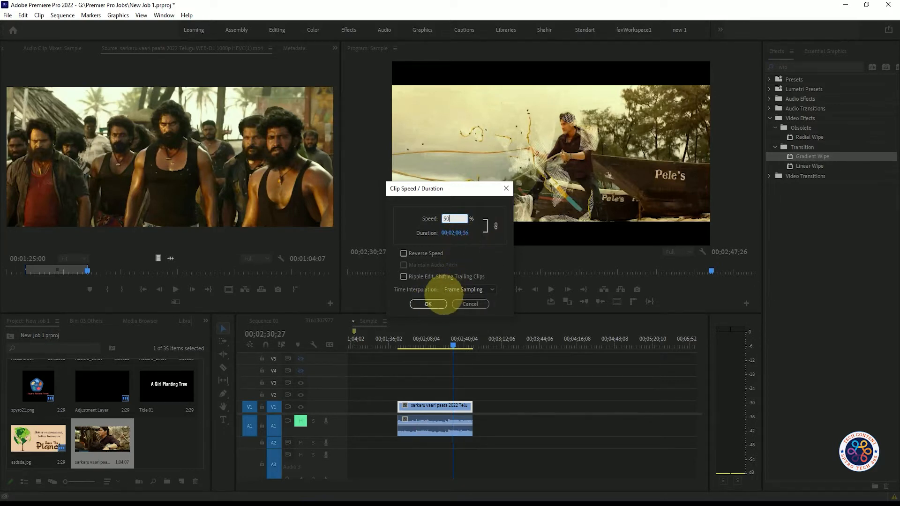
left_click(431, 305)
- Play the slowed clip from its start and undo the speed change
left_click_drag(451, 345, 398, 345)
key("space")
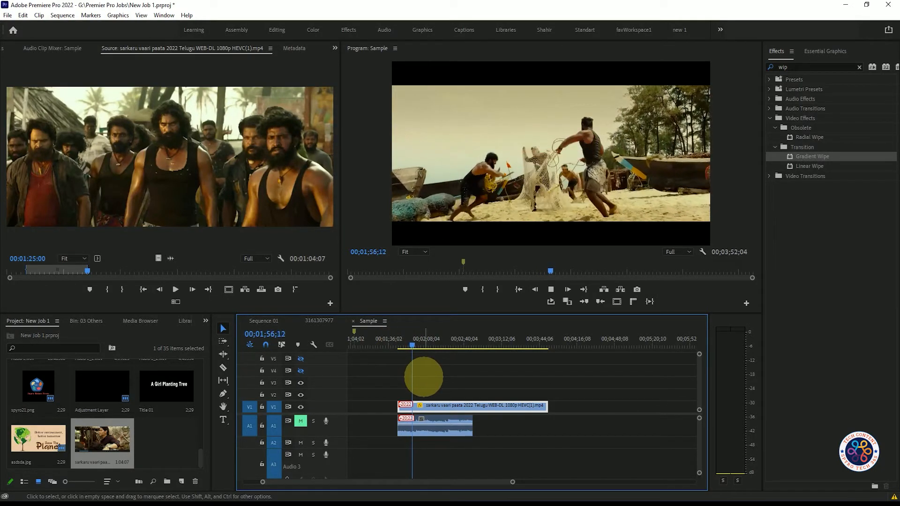
key("space")
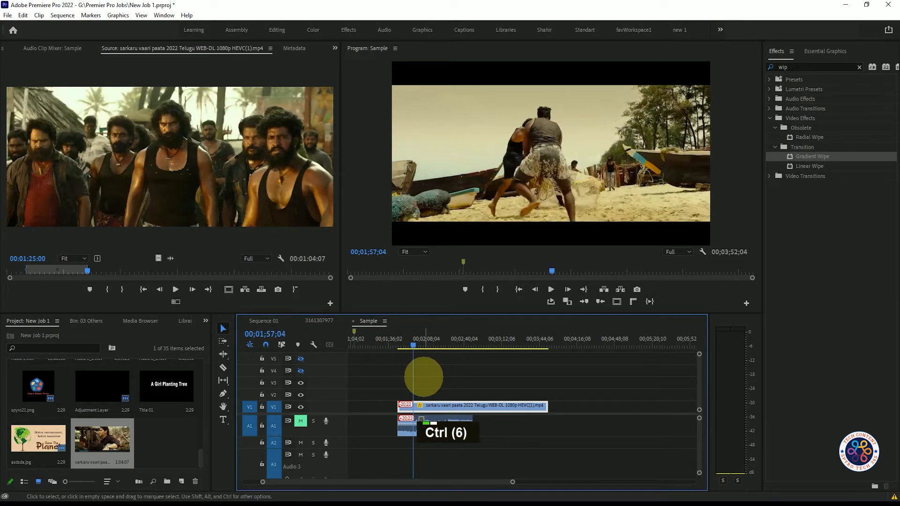
key("ctrl+z")
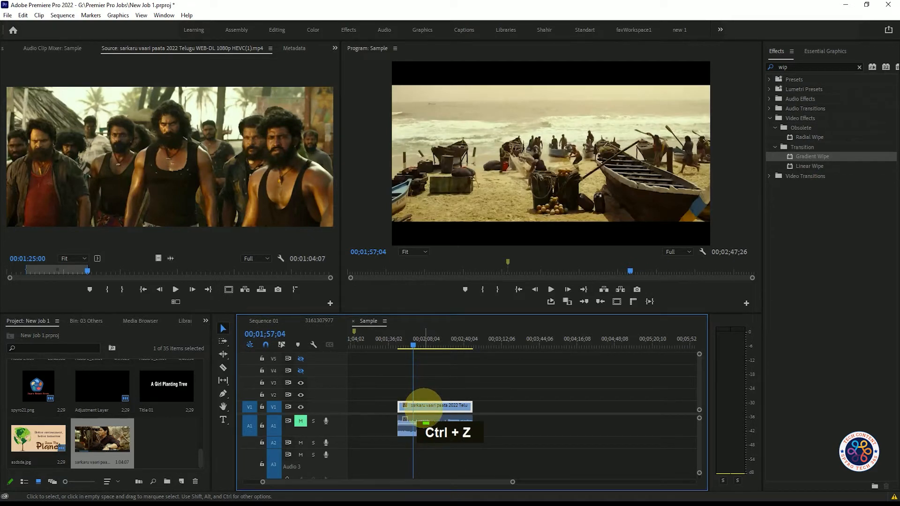
- Set the V1 clip's speed to 250% and play it from its start
key("ctrl+r")
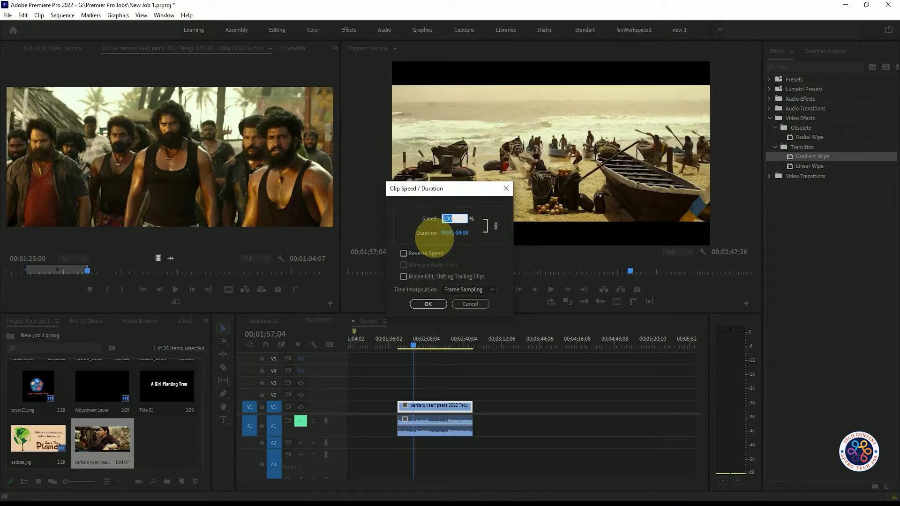
type("250")
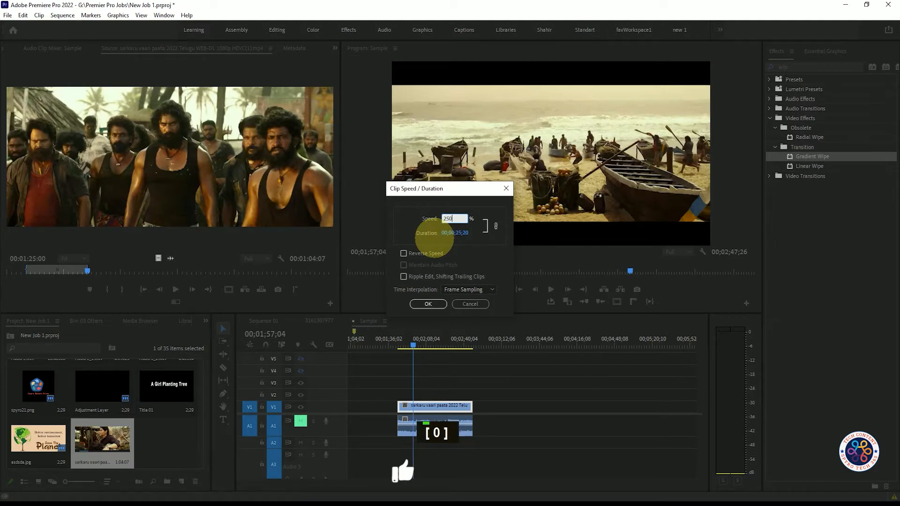
left_click(426, 304)
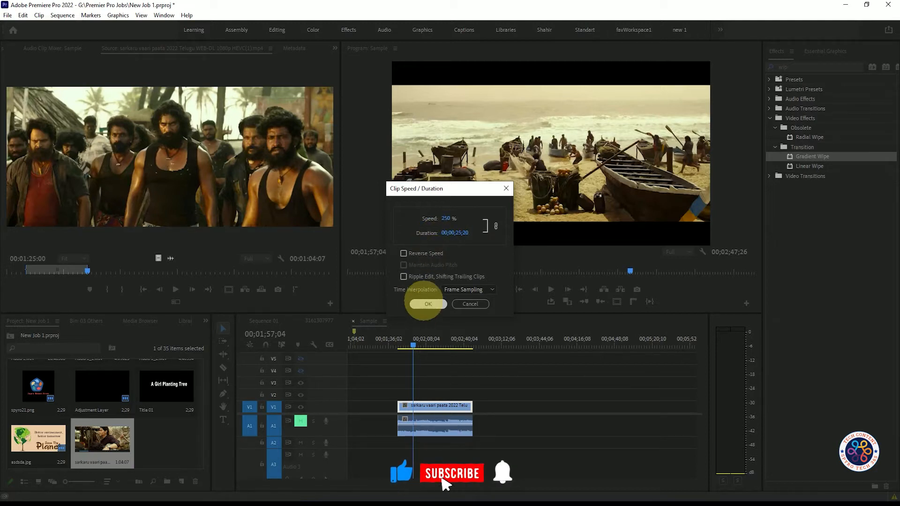
left_click_drag(414, 344, 398, 346)
key("space")
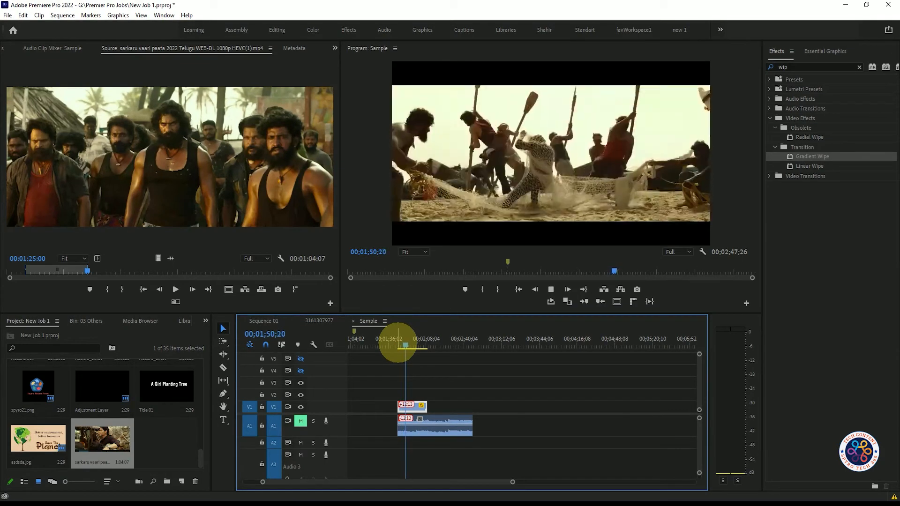
key("space")
- Set the V1 clip's speed to 200% and preview its playback
key("ctrl+r")
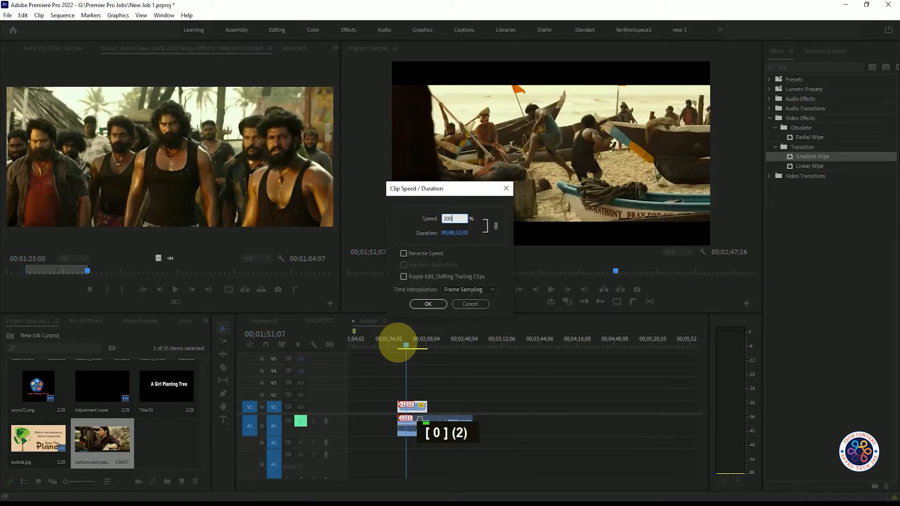
key("Return")
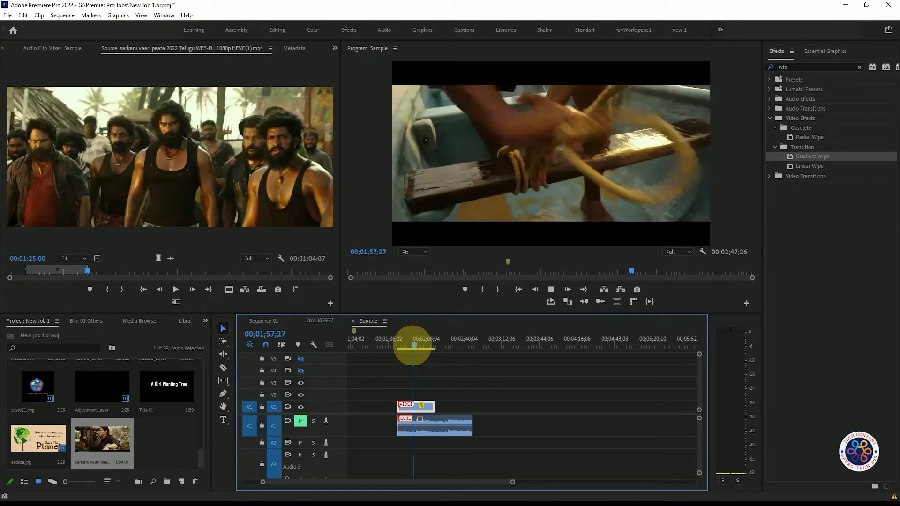
left_click_drag(414, 346, 414, 345)
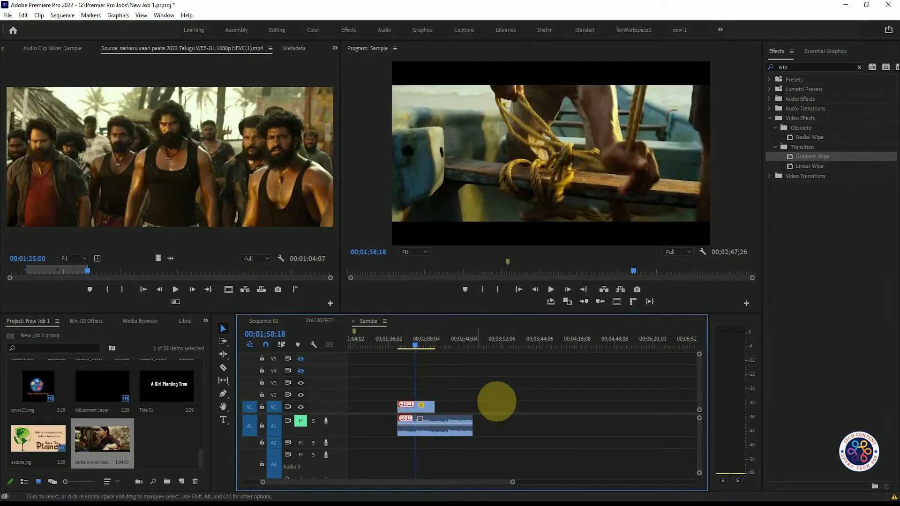
left_click_drag(416, 346, 412, 345)
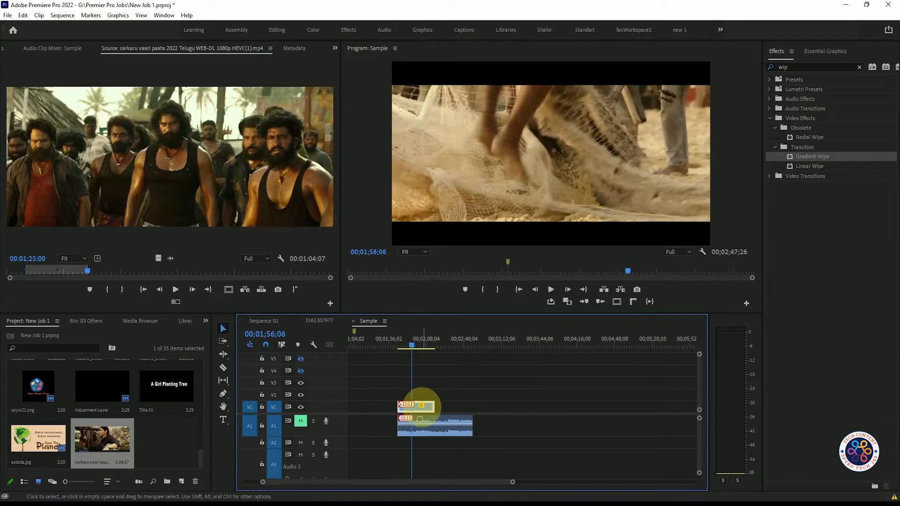
- Set the V1 clip's speed to 180% with Frame Sampling interpolation
right_click(418, 406)
left_click(468, 388)
right_click(416, 407)
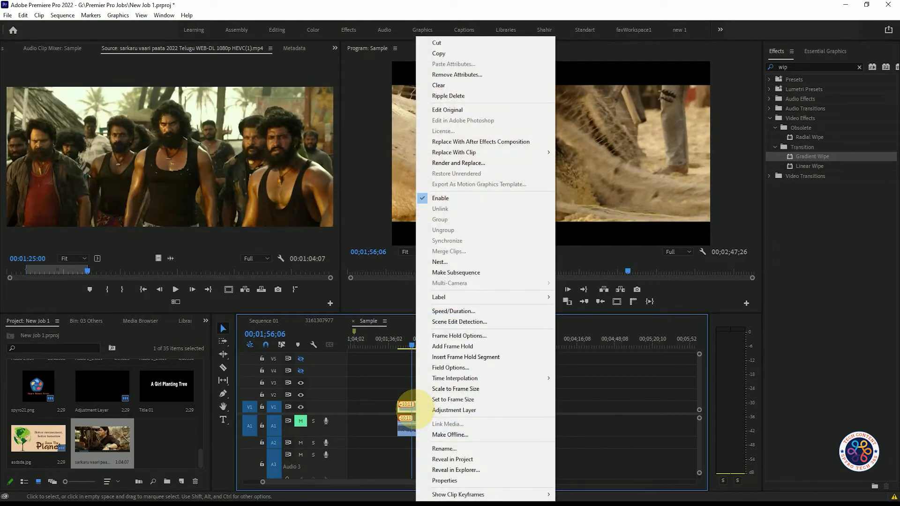
mouse_move(449, 296)
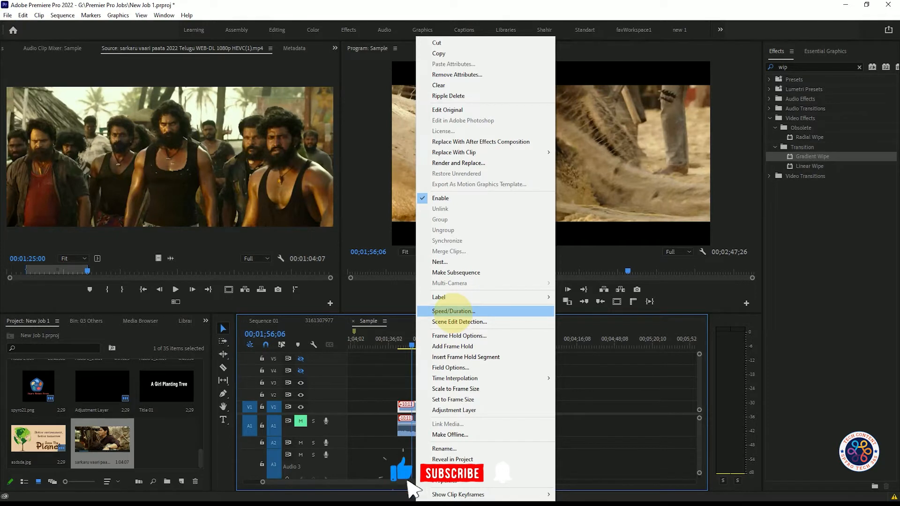
left_click(453, 311)
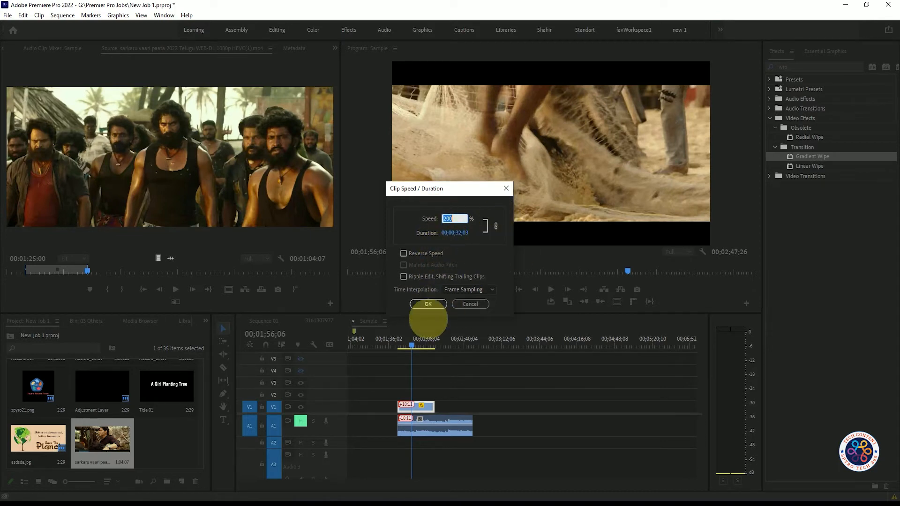
type("180")
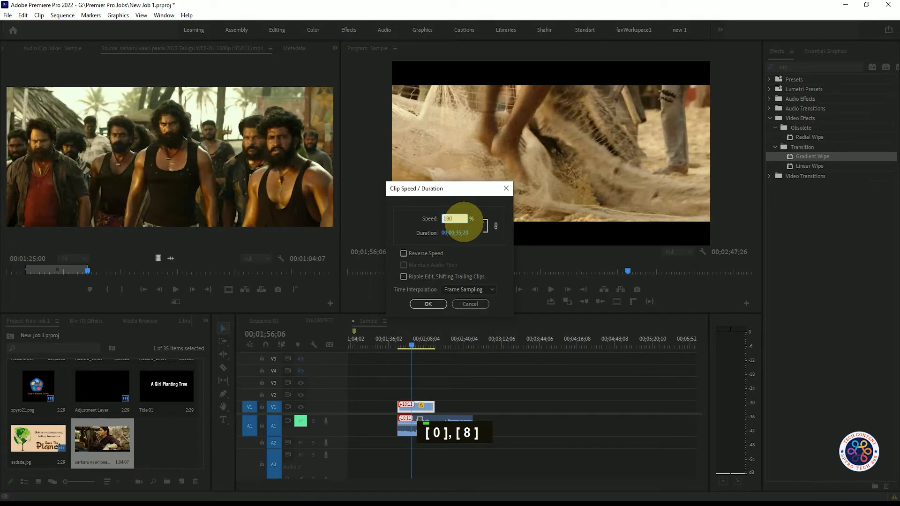
left_click(429, 304)
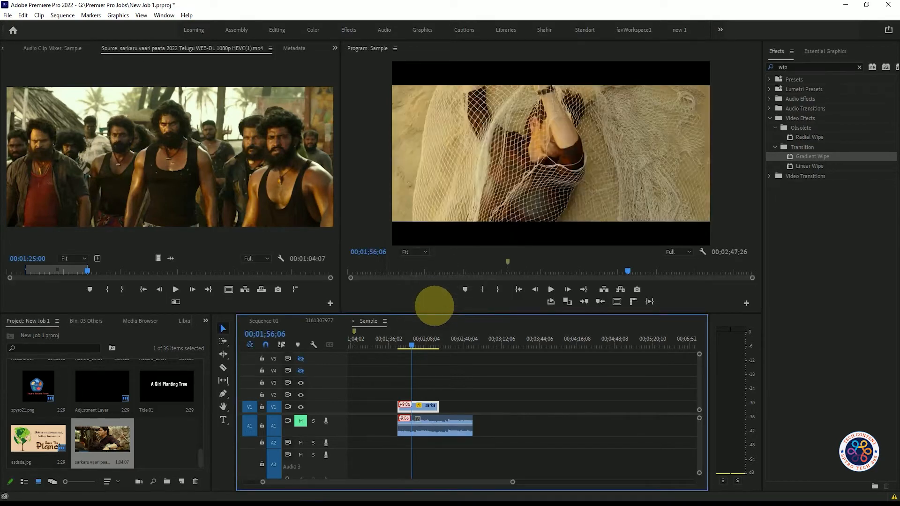
- Examine the Reverse Speed option in the V1 clip's speed settings and close them without changes
right_click(428, 406)
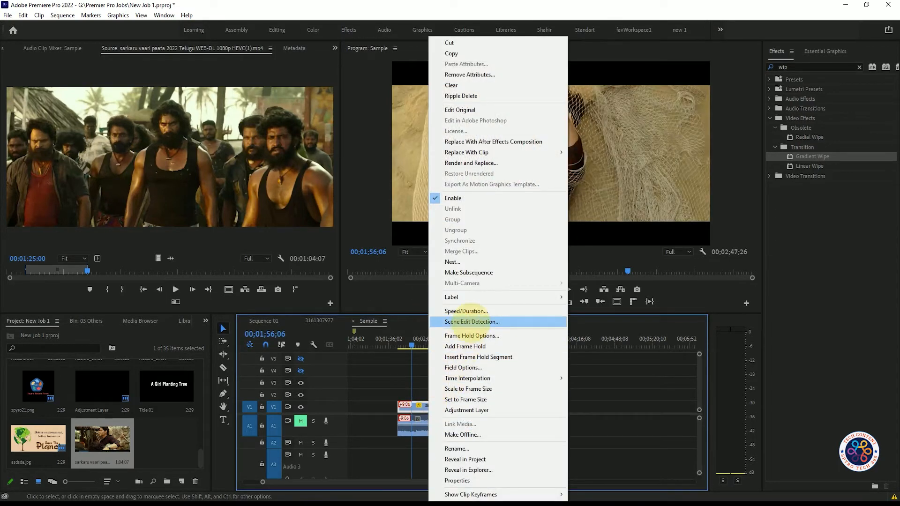
left_click(467, 311)
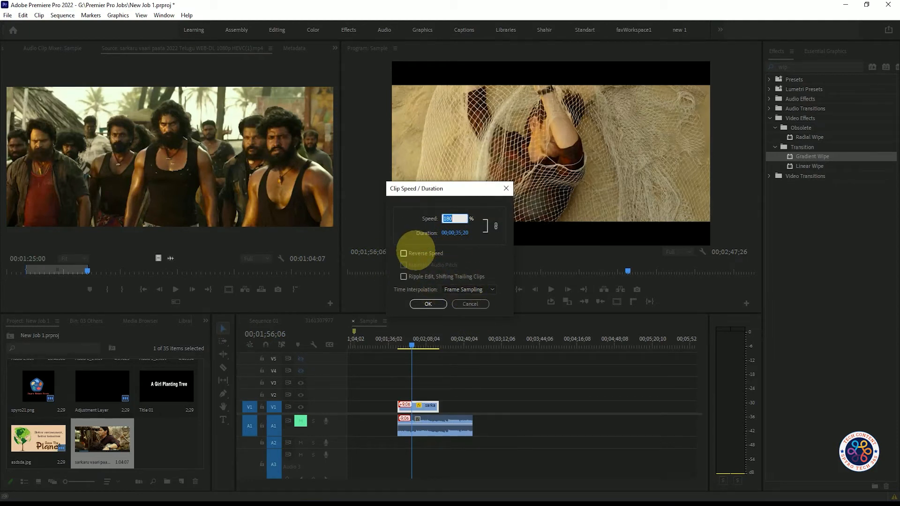
left_click(471, 304)
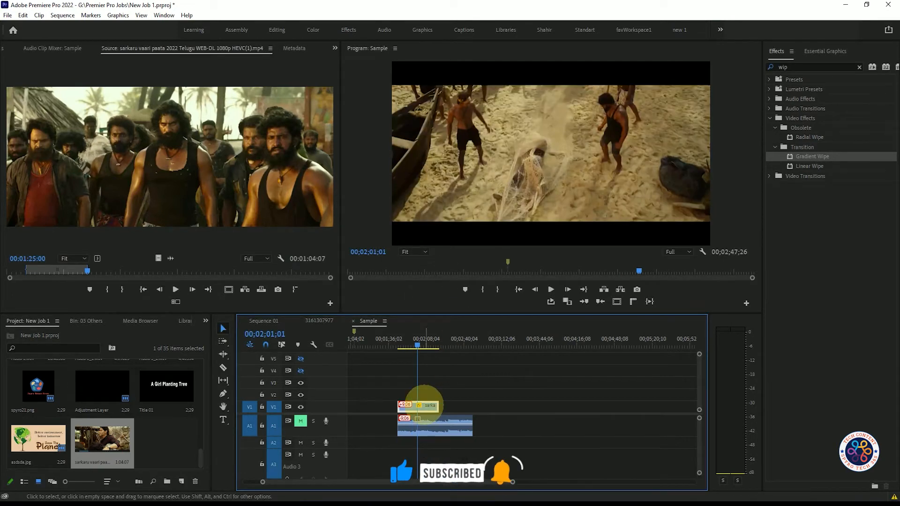
- Copy the sped-up V1 clip and paste the duplicate directly after it on the same track
key("ctrl")
left_click_drag(427, 338, 441, 342)
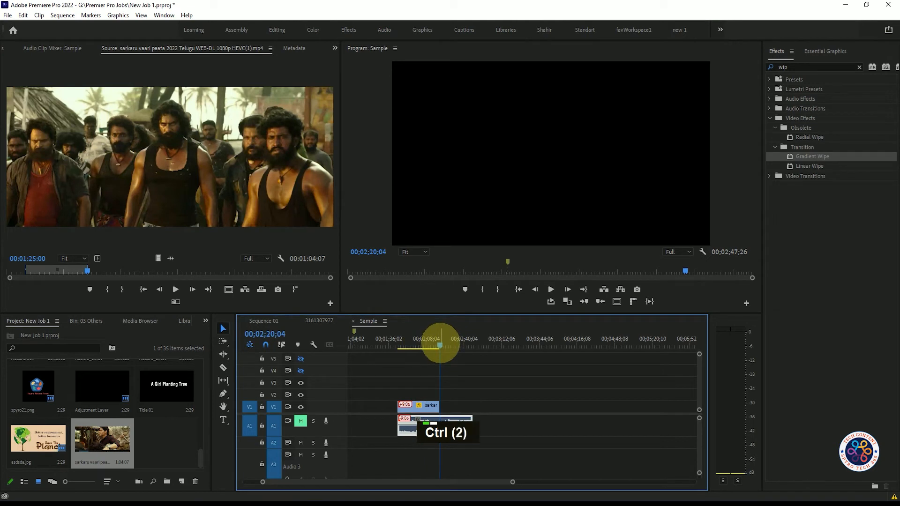
key("ctrl+v")
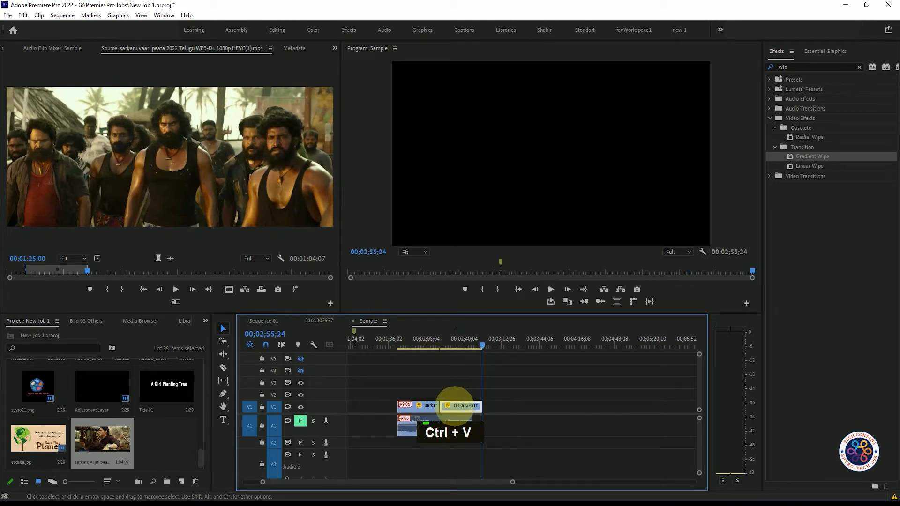
- Set the pasted second V1 clip's speed to 300% with Reverse Speed enabled and preview the playback across the cut
left_click(443, 344)
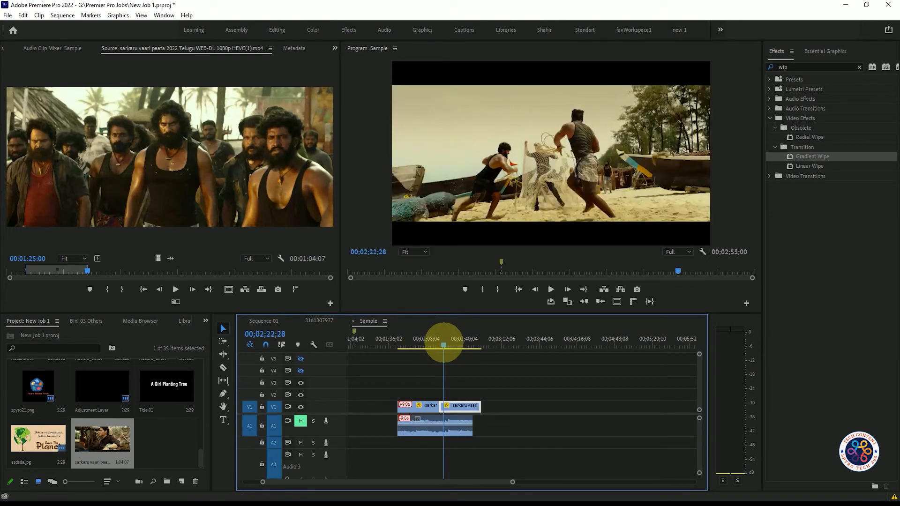
right_click(459, 405)
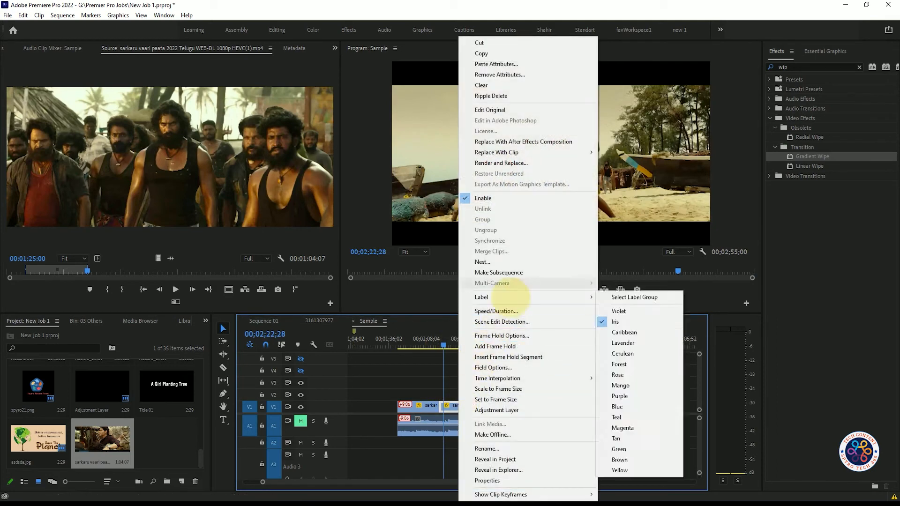
left_click(512, 309)
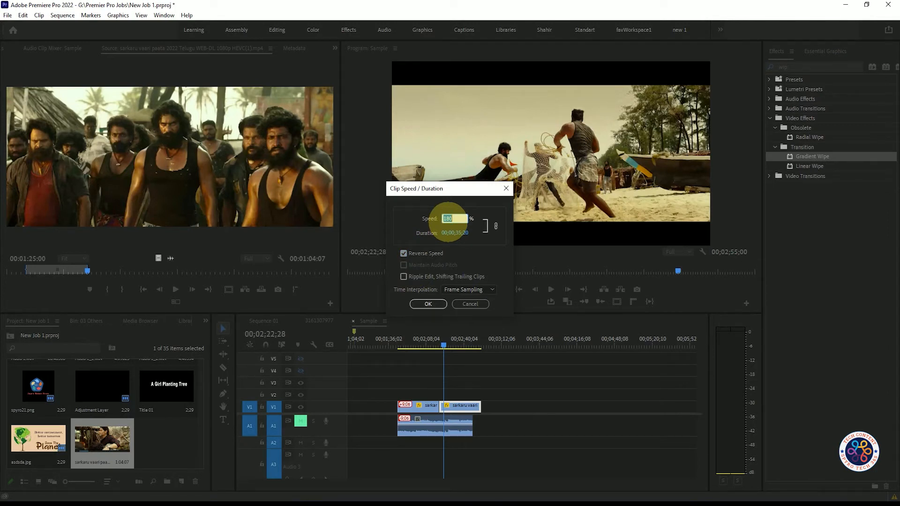
type("2")
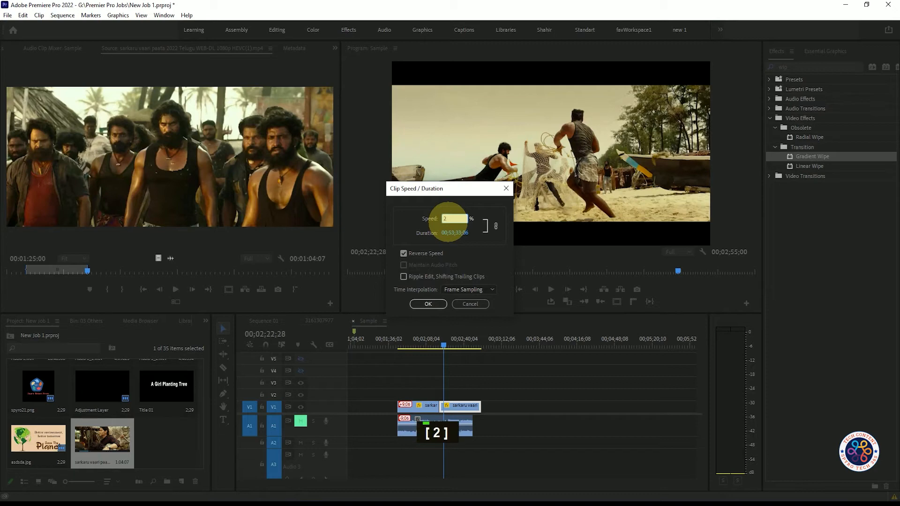
key("BackSpace")
key("BackSpace")
type("300")
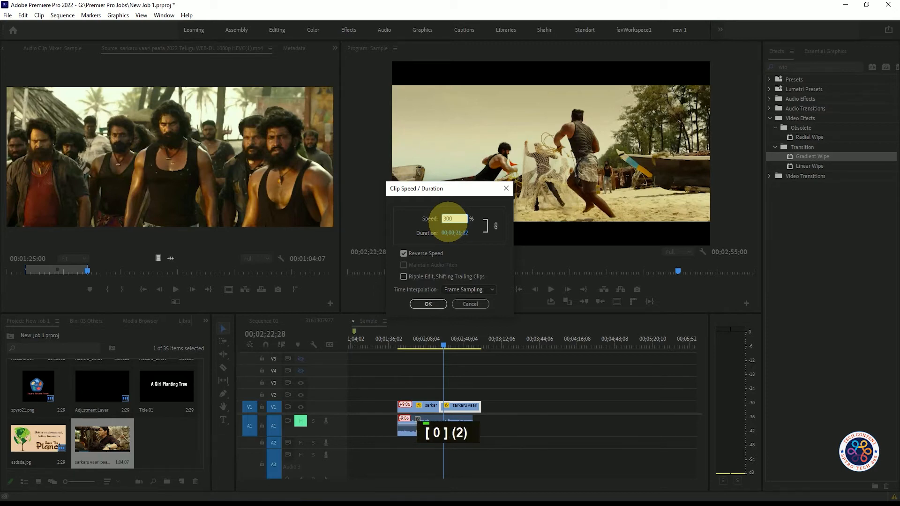
left_click(428, 304)
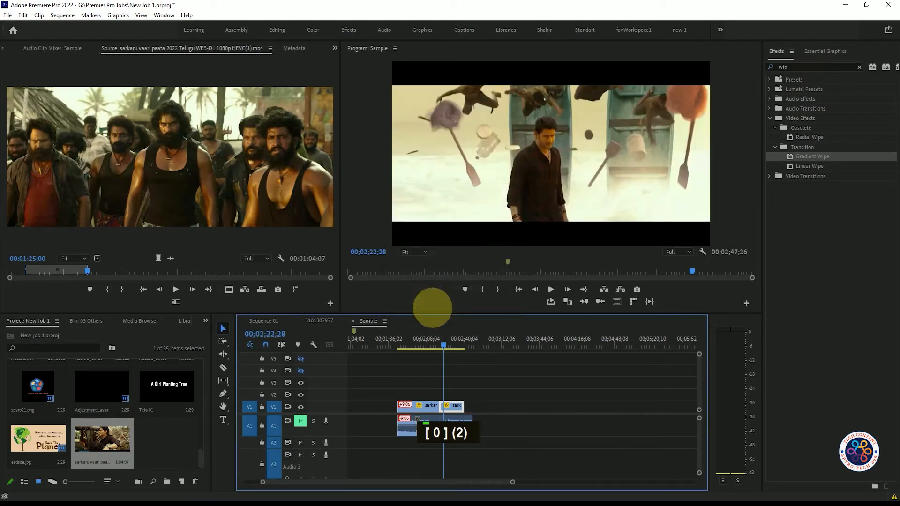
left_click_drag(445, 348, 436, 346)
key("space")
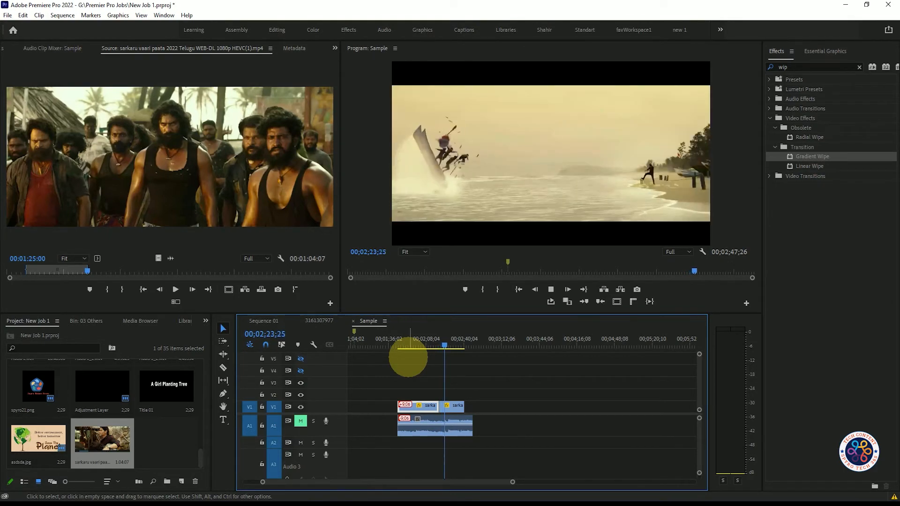
key("space")
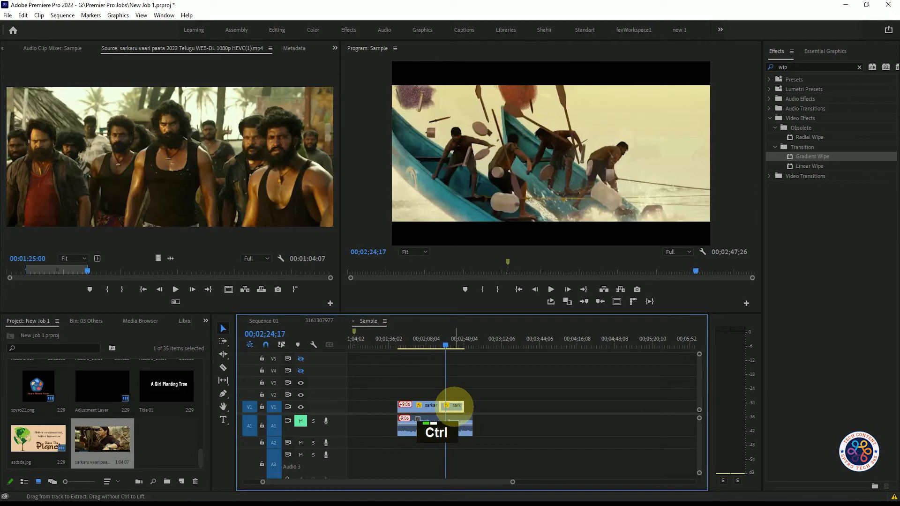
- Set the reversed second V1 clip's speed to 200% and preview its playback from the cut
key("ctrl+r")
type("200")
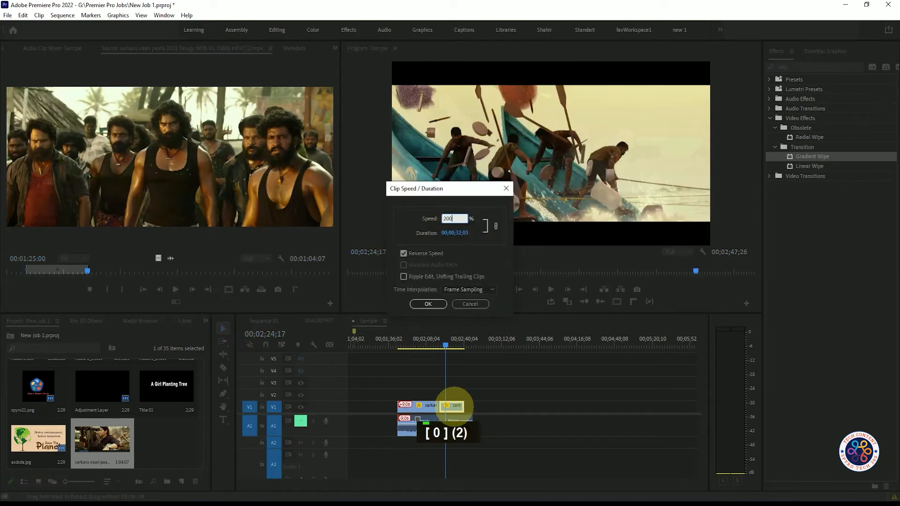
key("Return")
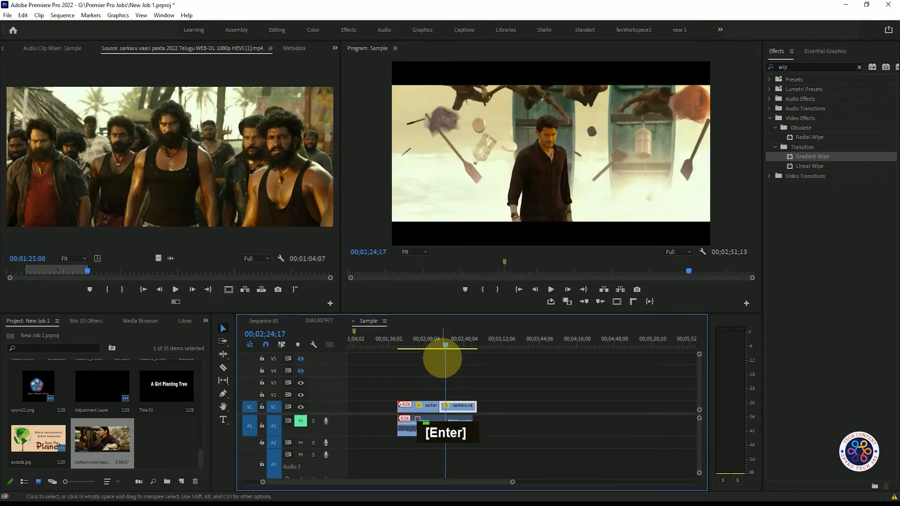
left_click(437, 345)
key("space")
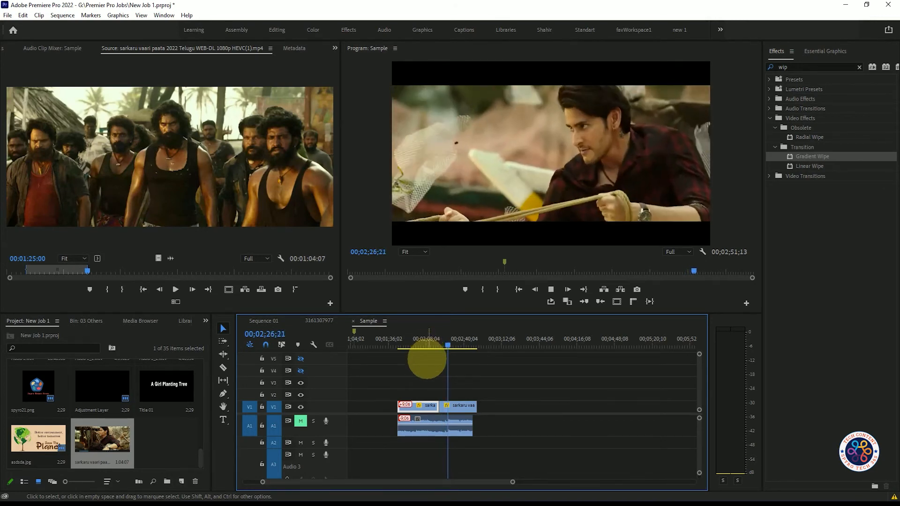
key("space")
- Change the reversed clip's time interpolation to Optical Flow and preview its playback from just before the cut
right_click(453, 406)
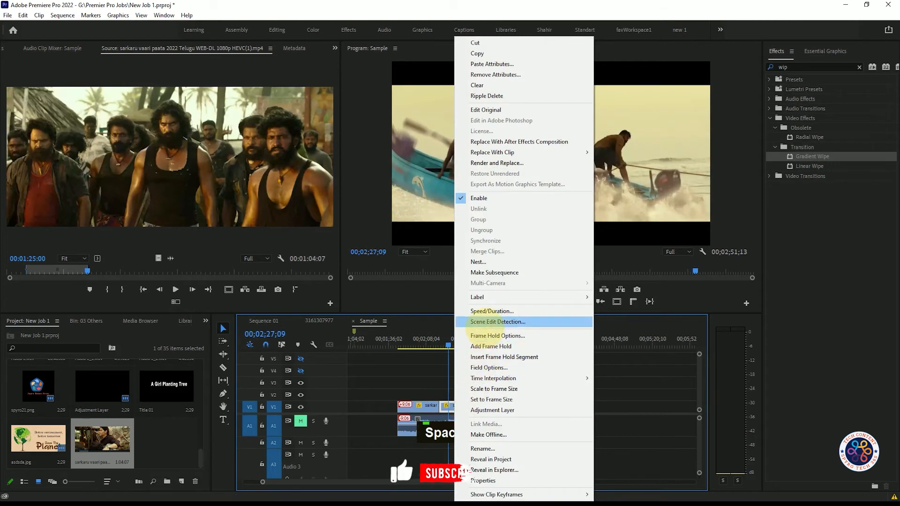
left_click(492, 311)
left_click(465, 289)
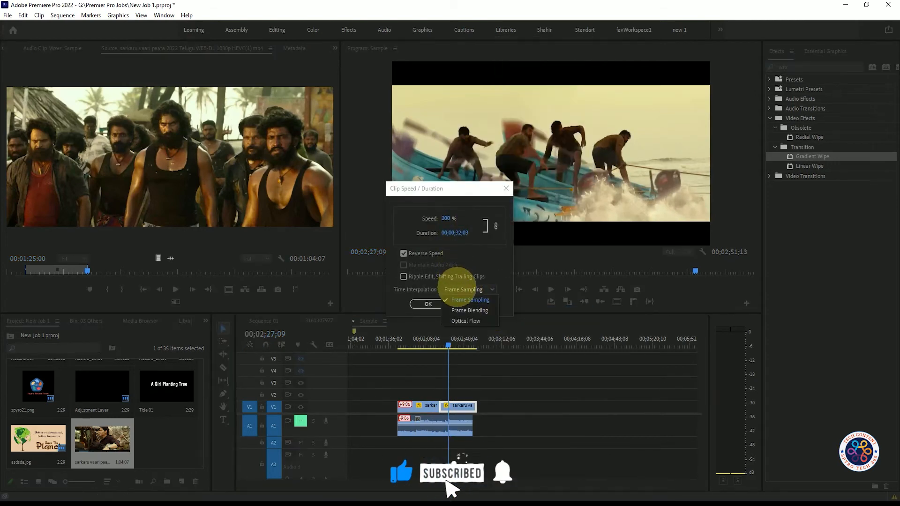
left_click(465, 321)
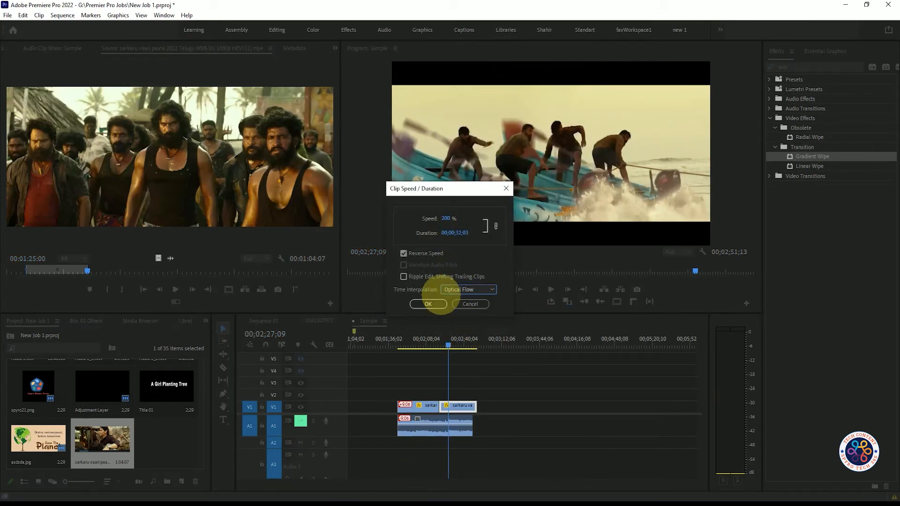
left_click(428, 303)
left_click_drag(448, 347, 435, 345)
key("space")
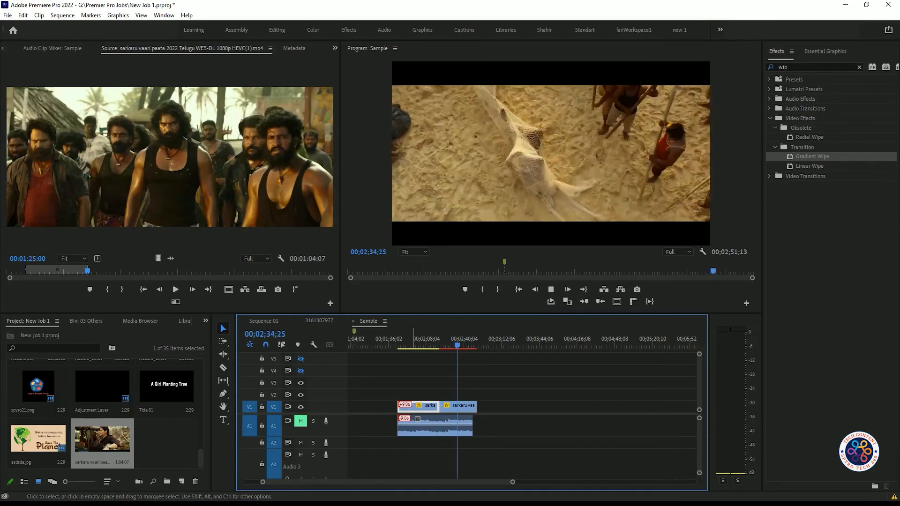
key("space")
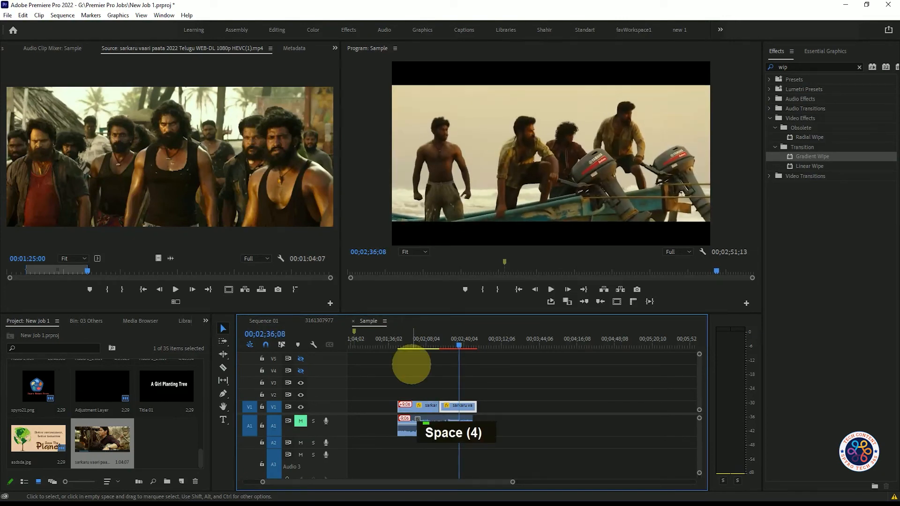
key("space")
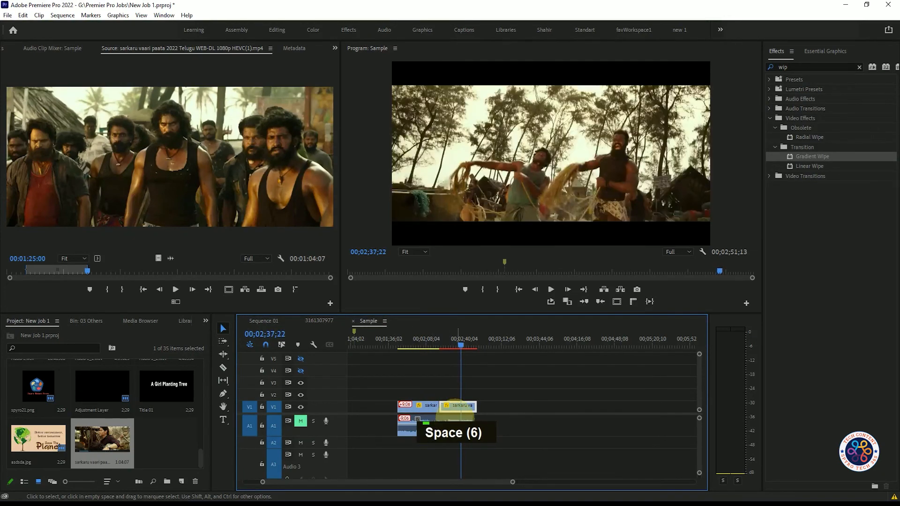
- Set the reversed clip's time interpolation to Frame Sampling, preview its playback and return the playhead to the first V1 clip
right_click(459, 406)
left_click(496, 311)
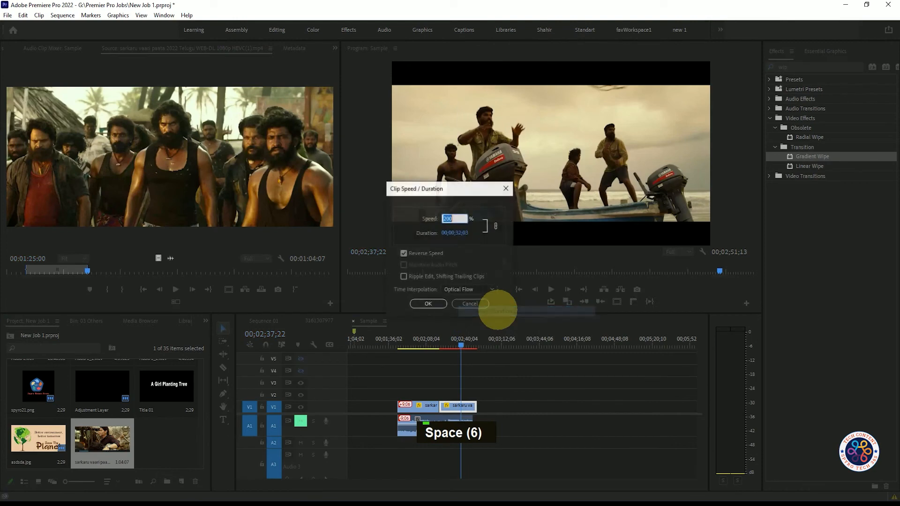
left_click(469, 288)
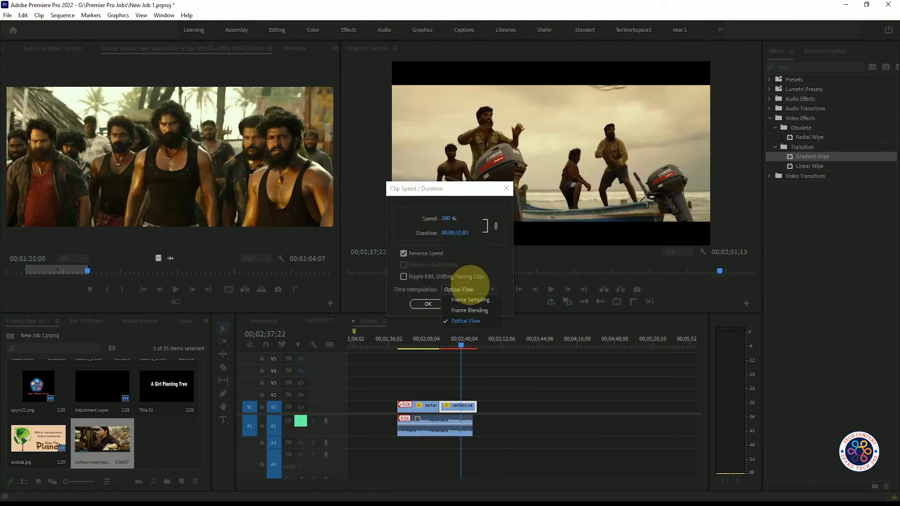
left_click(467, 299)
left_click(428, 304)
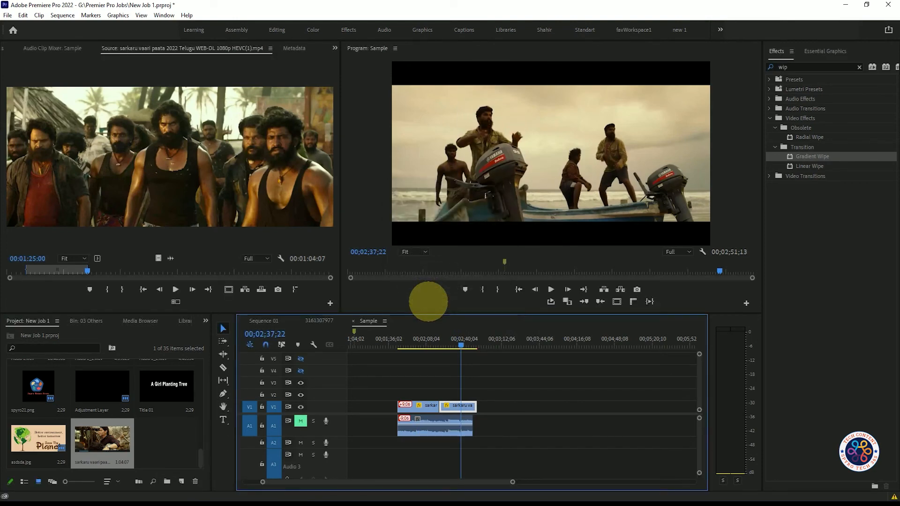
key("space")
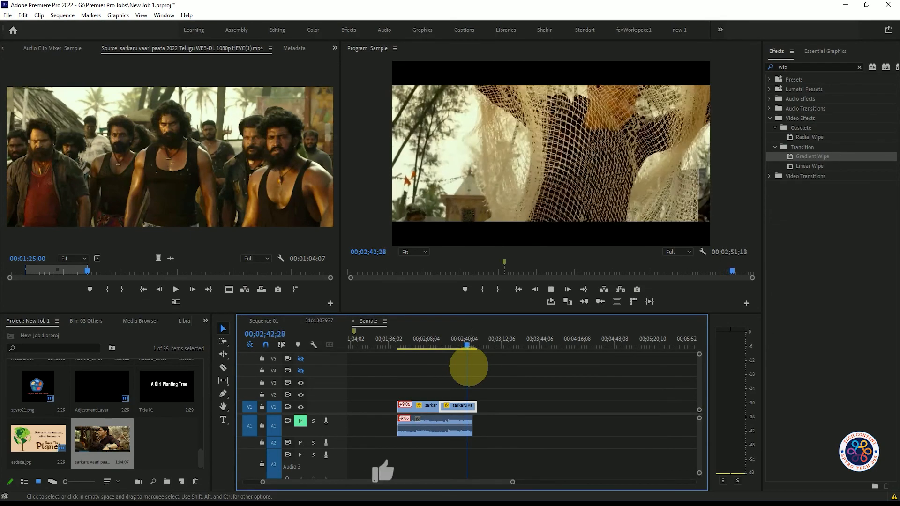
key("space")
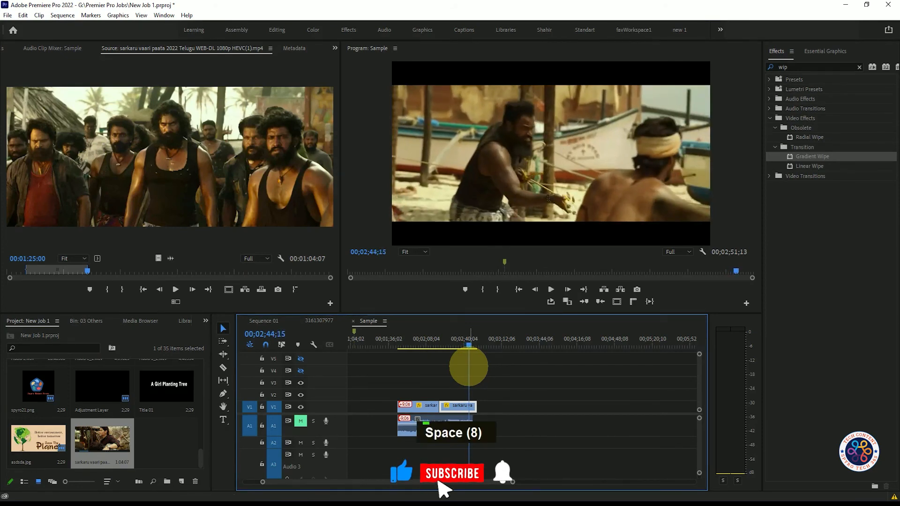
left_click_drag(469, 346, 424, 346)
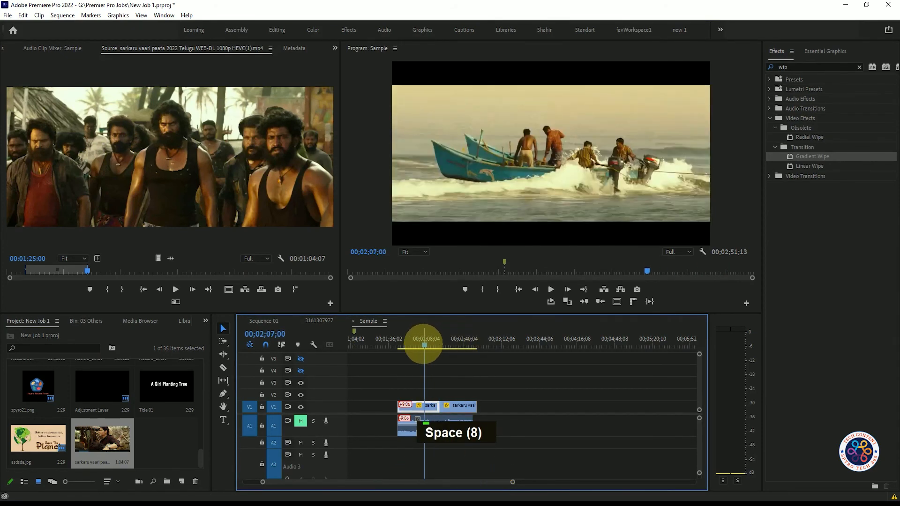